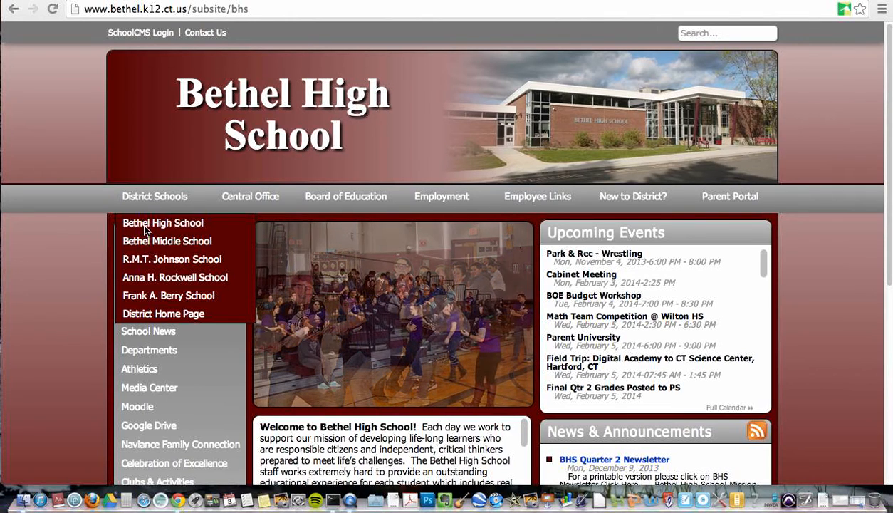
Open the Bethel High School Media Center page and follow its NoodleTools link to the sign-in page.
left_click(146, 225)
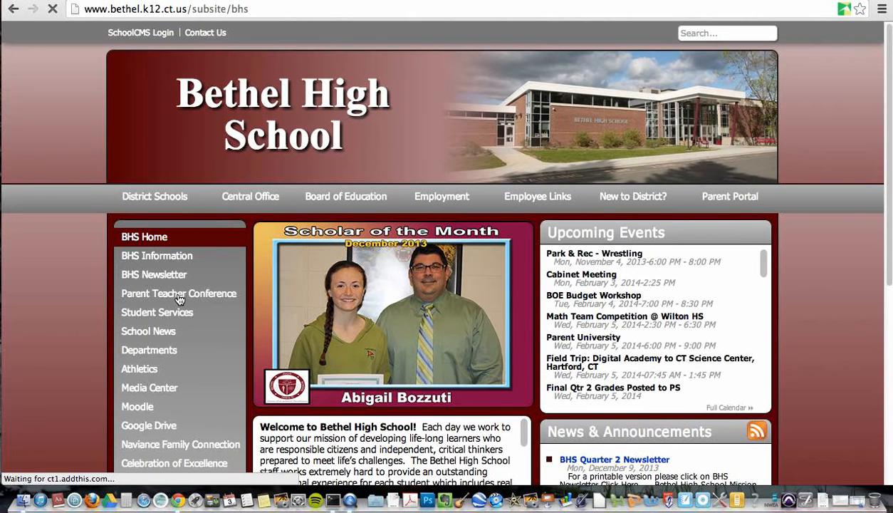
left_click(164, 391)
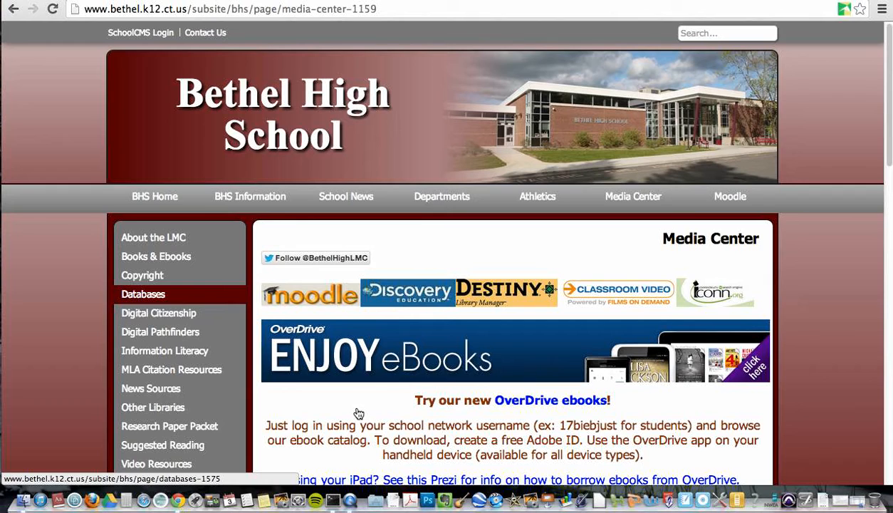
scroll(381, 420, "down", 2)
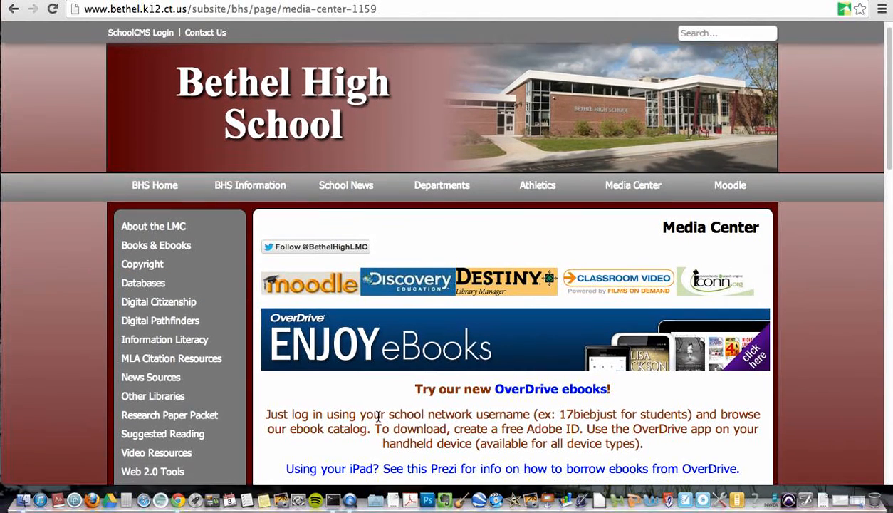
scroll(379, 420, "down", 10)
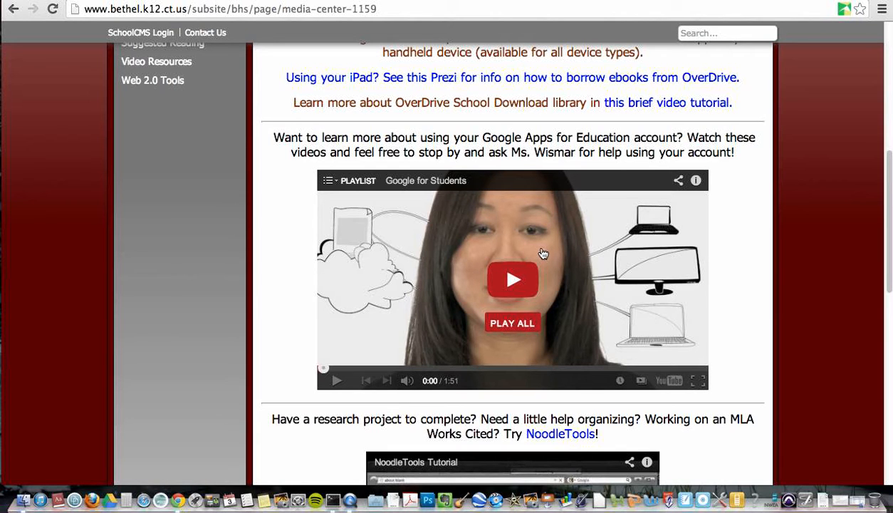
left_click(569, 437)
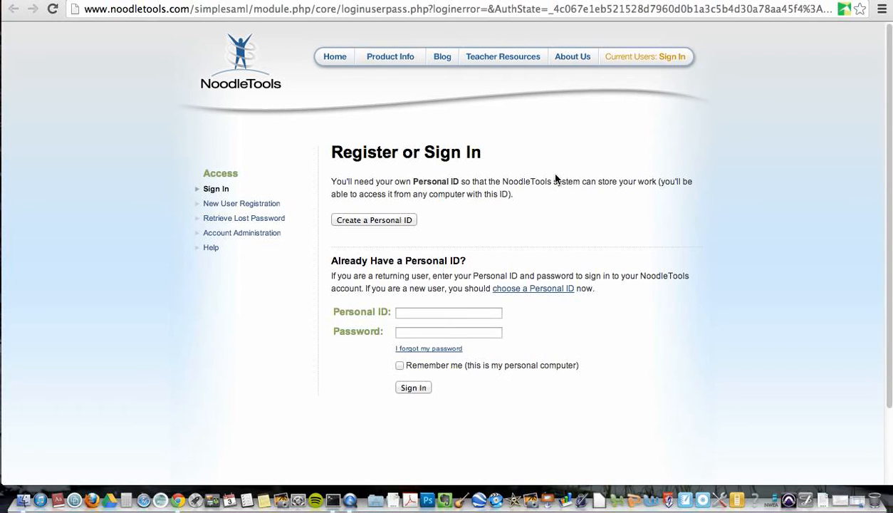
Open the new user registration form for an account linked to a school subscription, entering the school username and password.
left_click(391, 222)
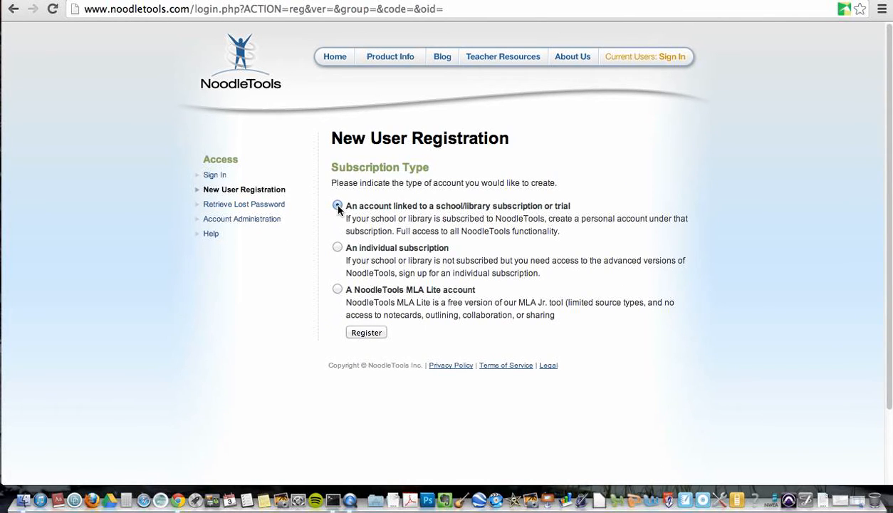
left_click(365, 334)
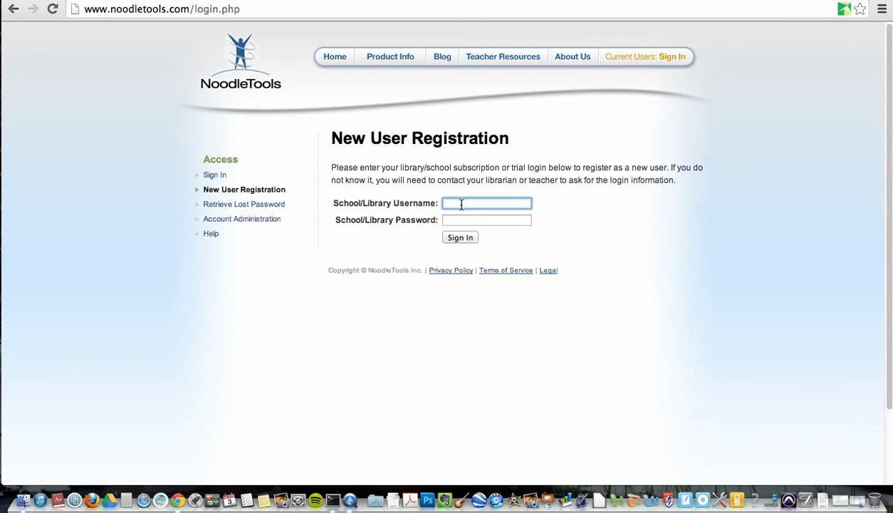
left_click(461, 204)
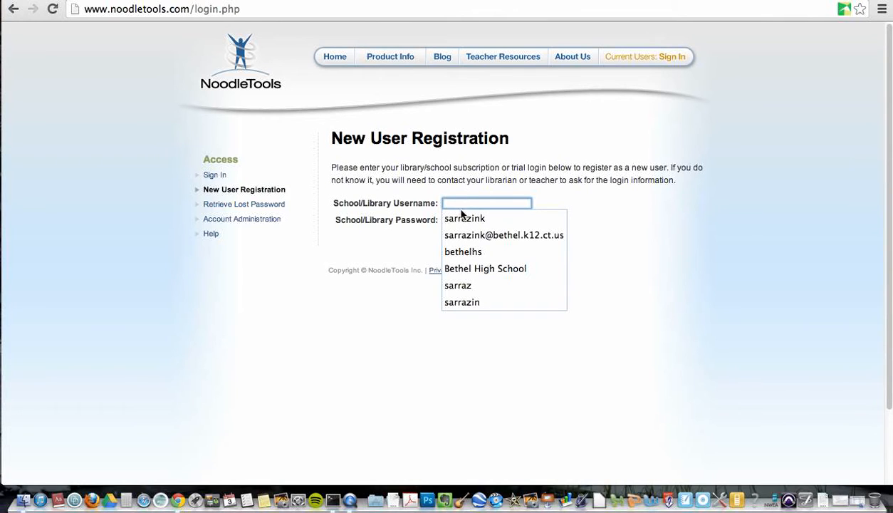
left_click(476, 254)
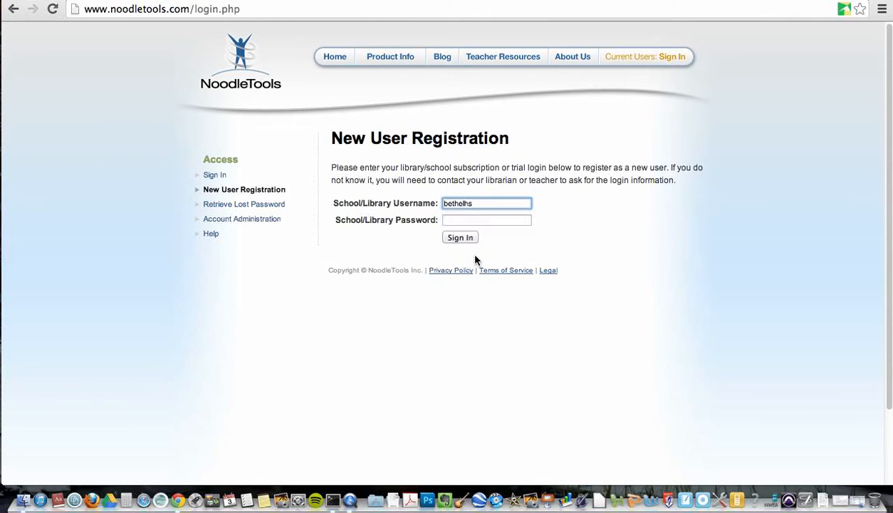
left_click(491, 221)
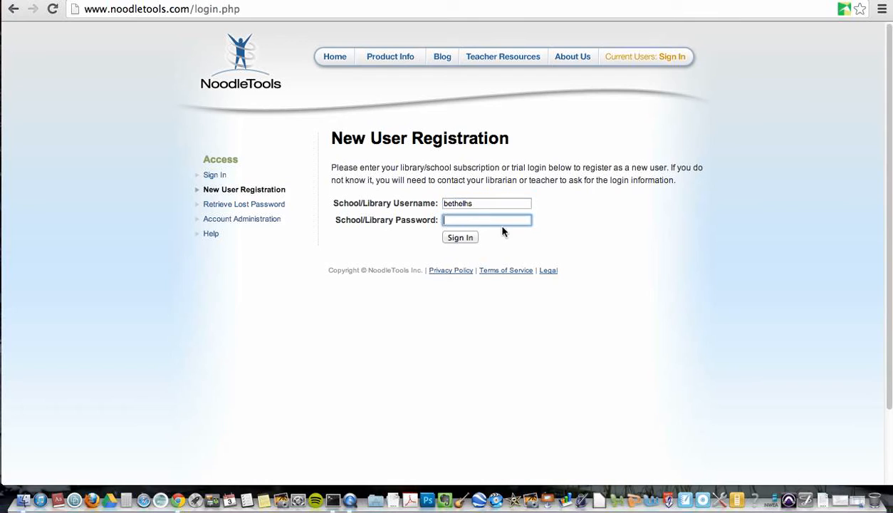
type("••••••••")
left_click(473, 240)
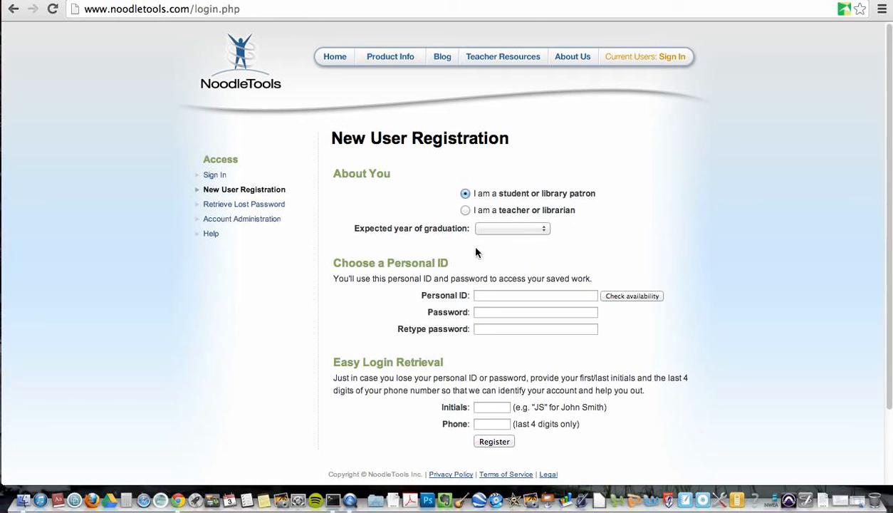
left_click(486, 298)
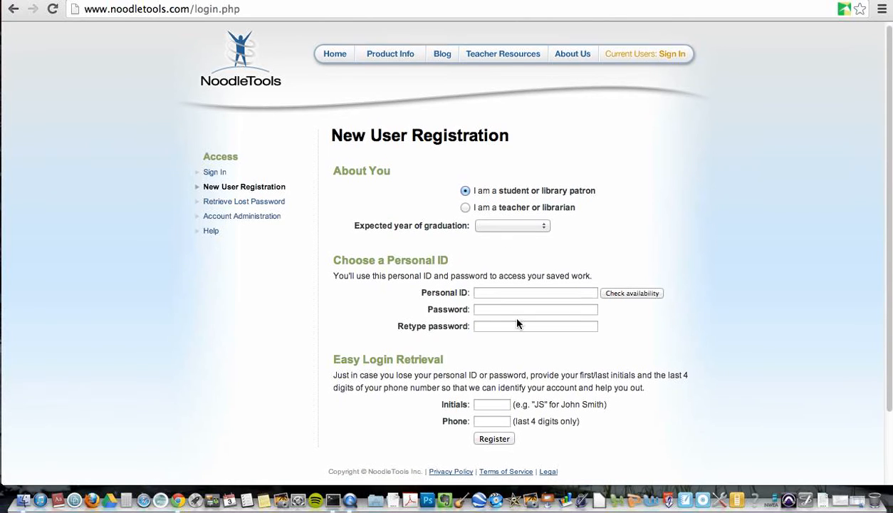
scroll(516, 323, "down", 2)
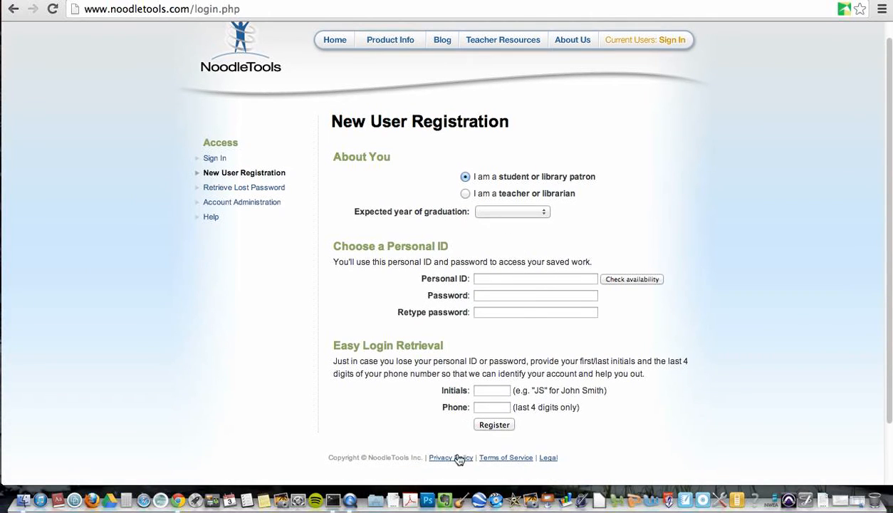
Sign in to NoodleTools as a returning user with the Personal ID and account password.
left_click(645, 42)
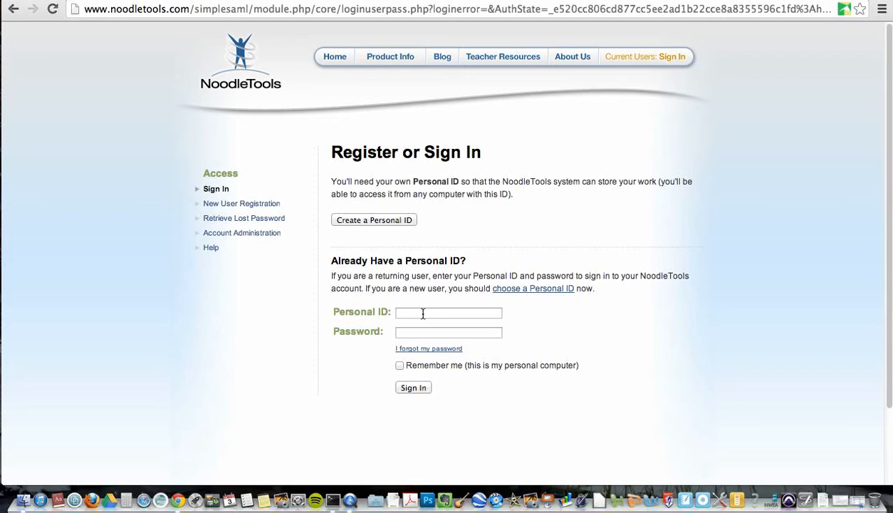
left_click(423, 313)
left_click(413, 323)
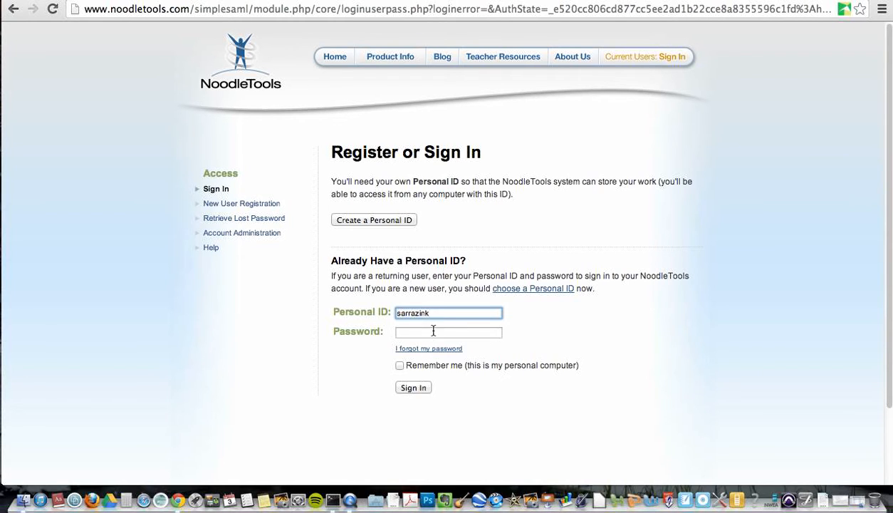
left_click(433, 330)
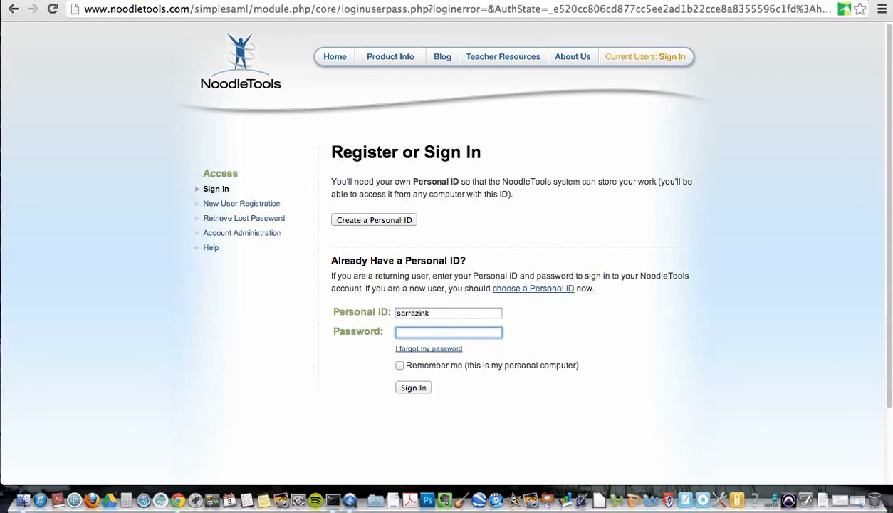
type("••••••••")
key("Return")
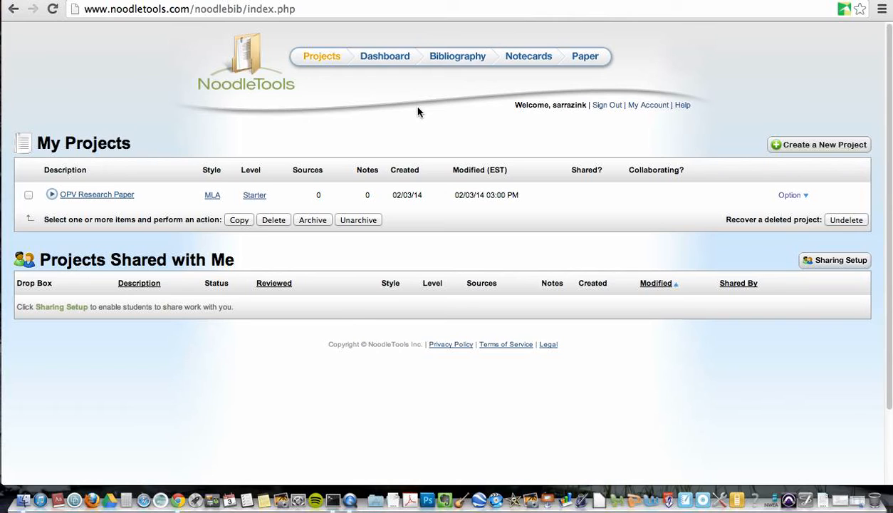
Create a new project with MLA citation style, Starter level and the description "OVP Paper".
left_click(806, 148)
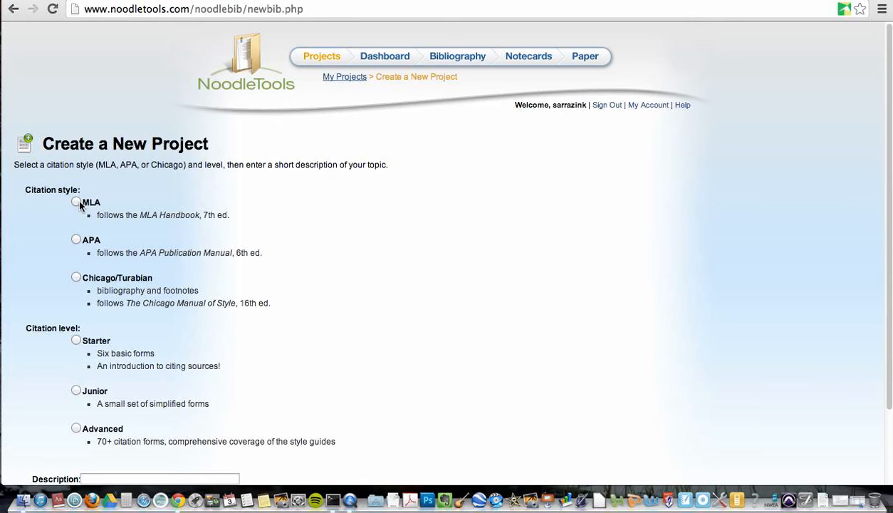
left_click(77, 202)
scroll(264, 316, "down", 1)
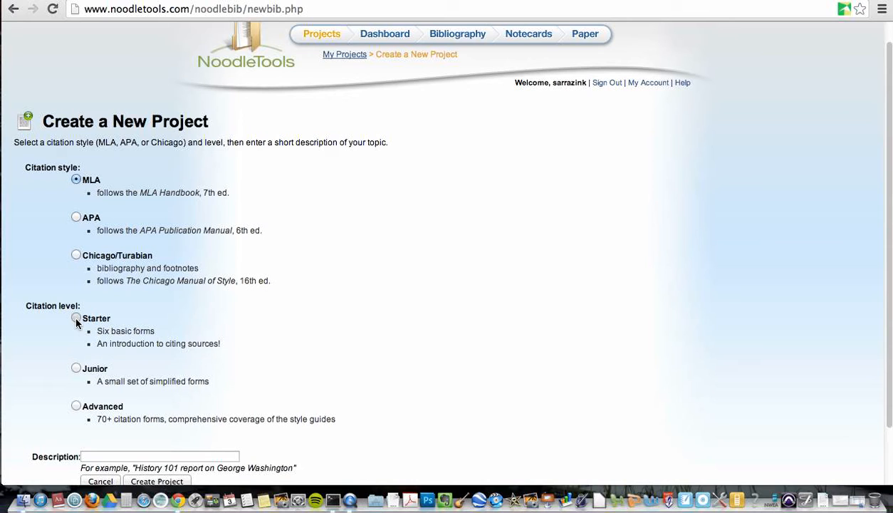
left_click(76, 318)
scroll(238, 389, "down", 3)
left_click(113, 391)
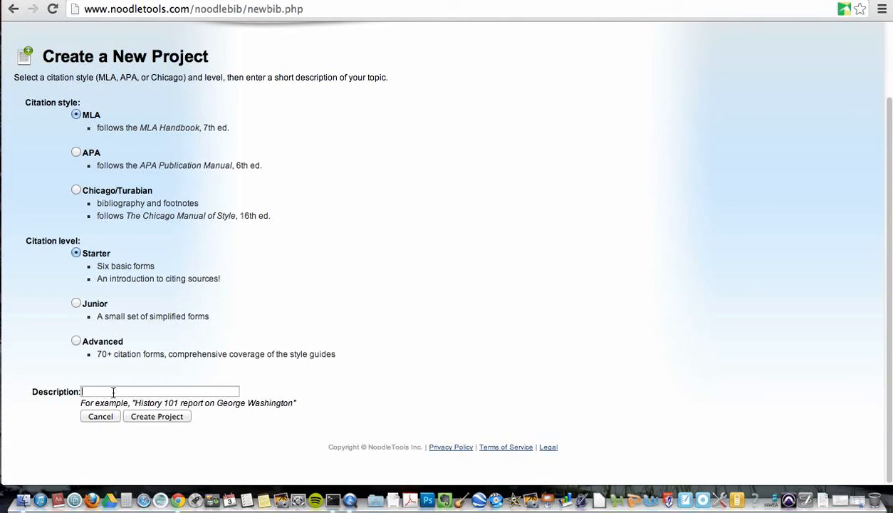
left_click(112, 389)
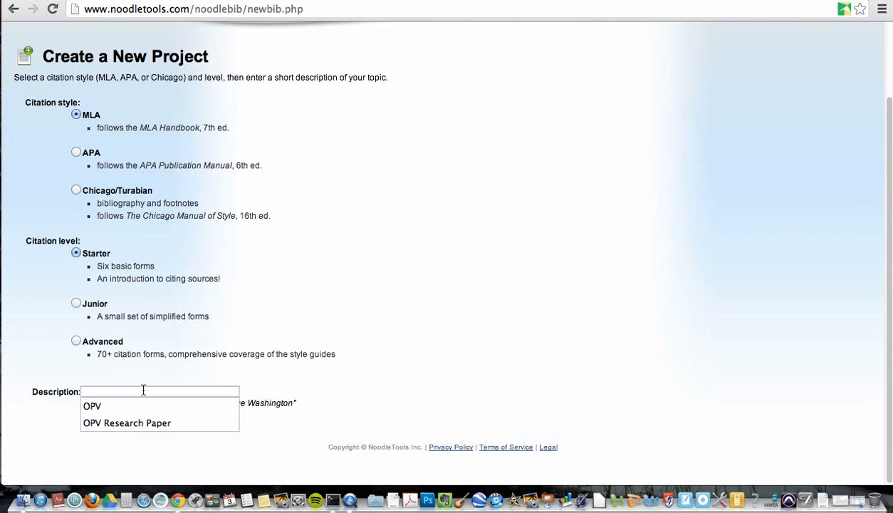
type("OVP")
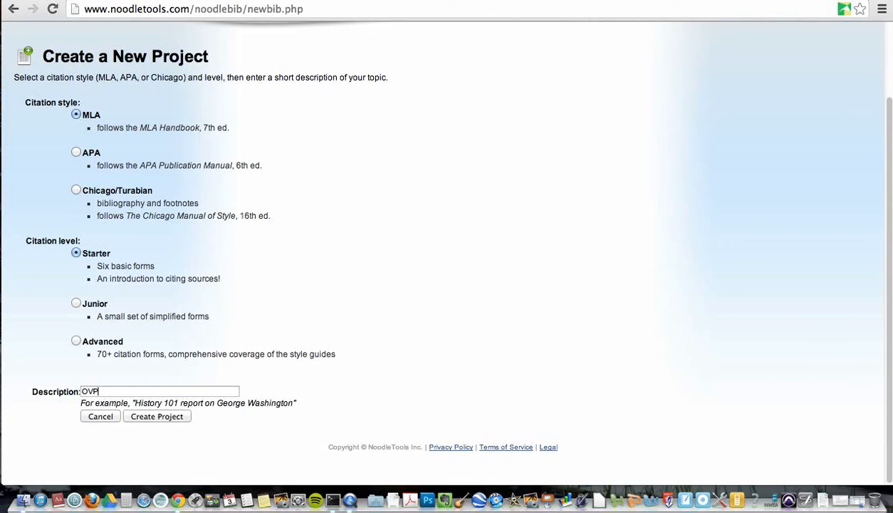
type(" Paper")
left_click(151, 415)
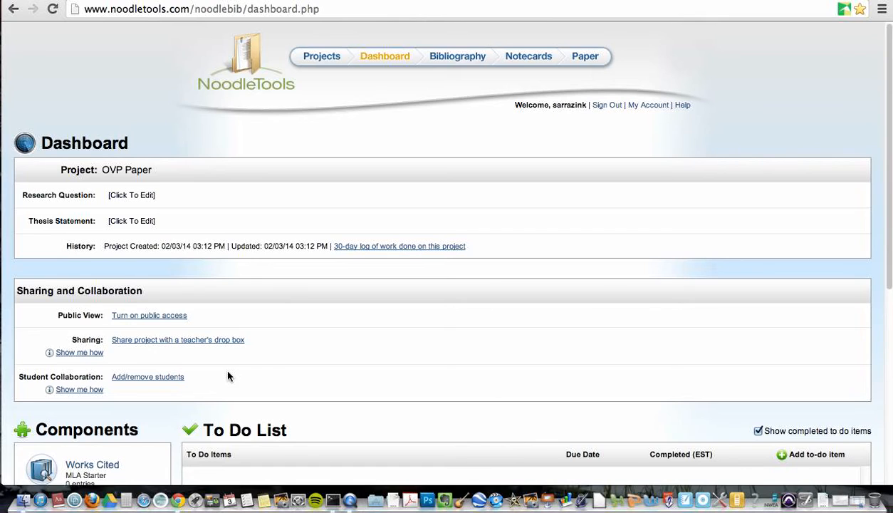
Set the project's research question to "Should marijuana be legalized?" and submit it.
scroll(262, 383, "down", 1)
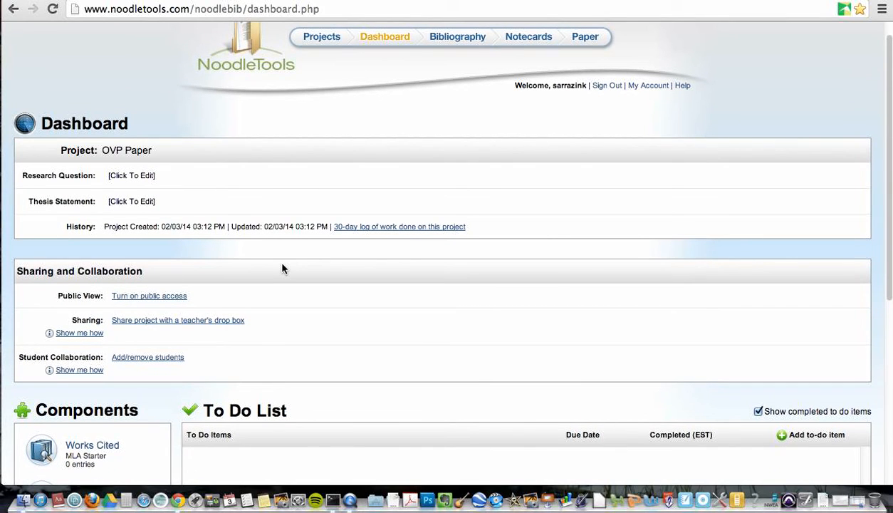
left_click(138, 176)
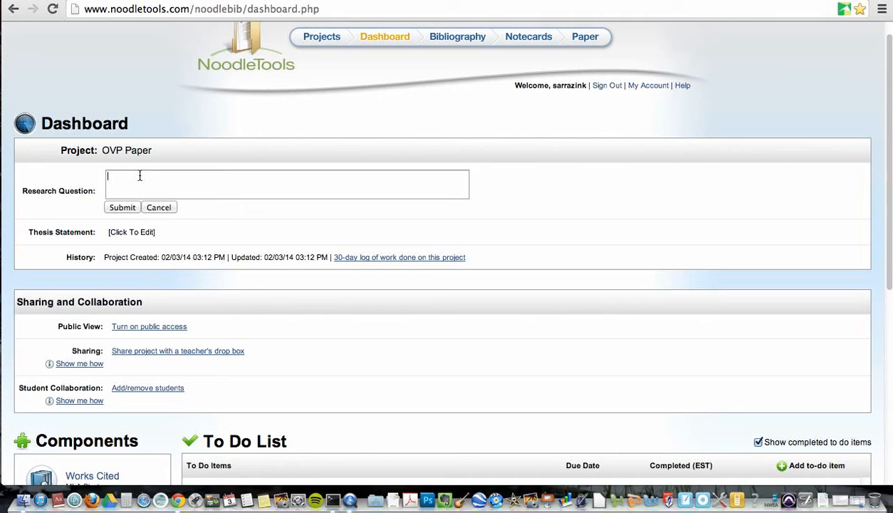
type("Should marijuana be legalized?")
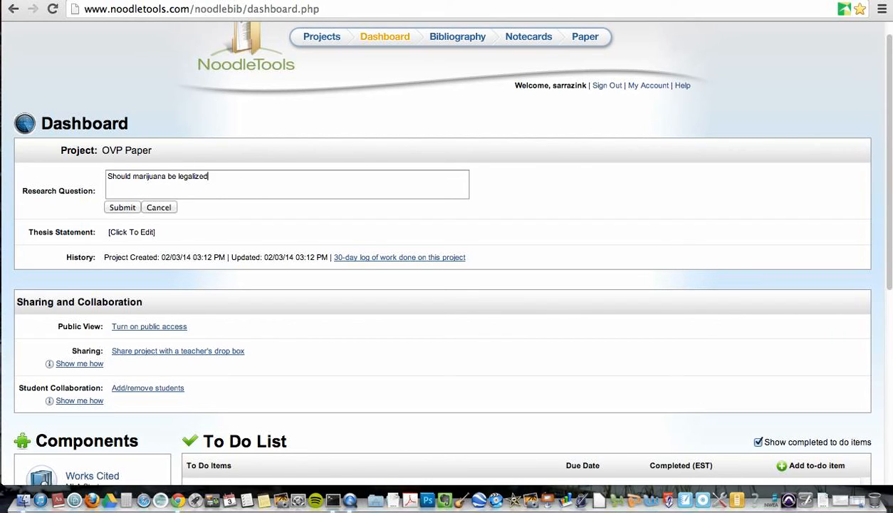
left_click(116, 207)
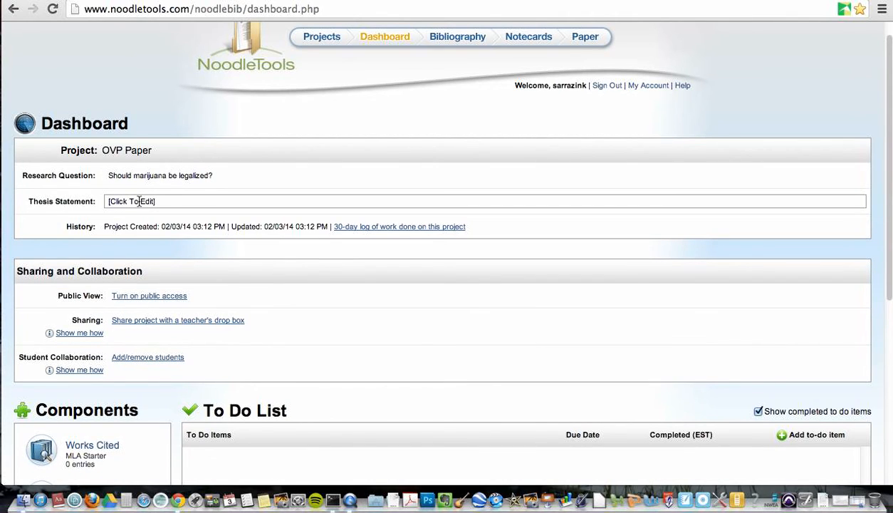
Set the thesis statement to "Marijuana should be legalized because it helps those with cancer deal with pain.".
left_click(139, 202)
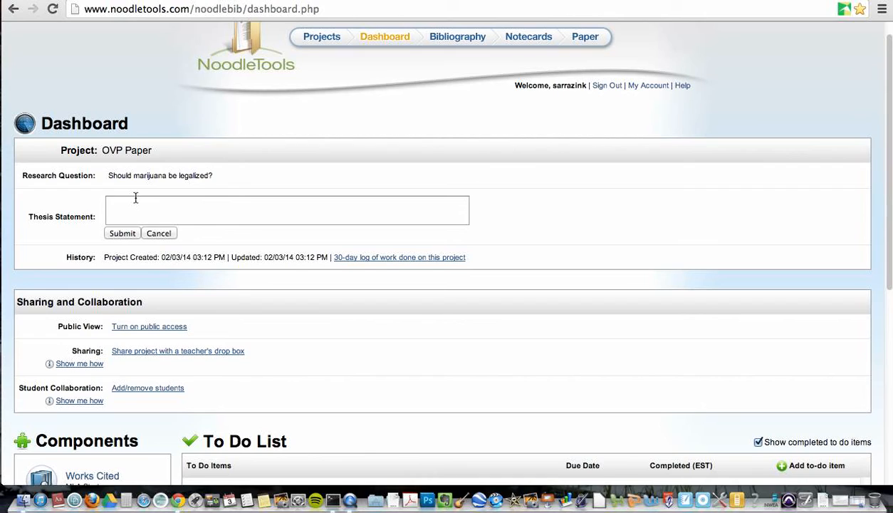
left_click(131, 204)
type("Mariuana")
key("BackSpace")
key("BackSpace")
key("BackSpace")
key("BackSpace")
key("BackSpace")
type("ihu")
key("BackSpace")
key("BackSpace")
type("juana should be legalized because ")
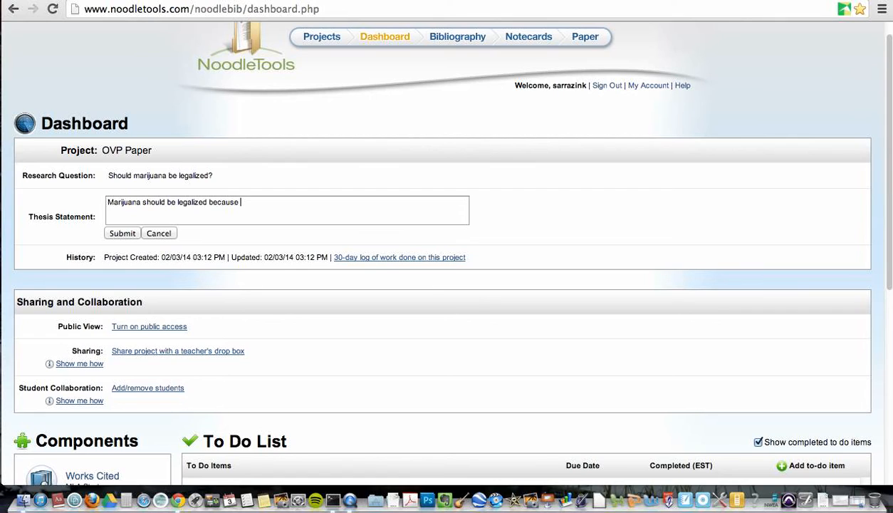
type("it helps those with d")
key("BackSpace")
type("cancer deal with ")
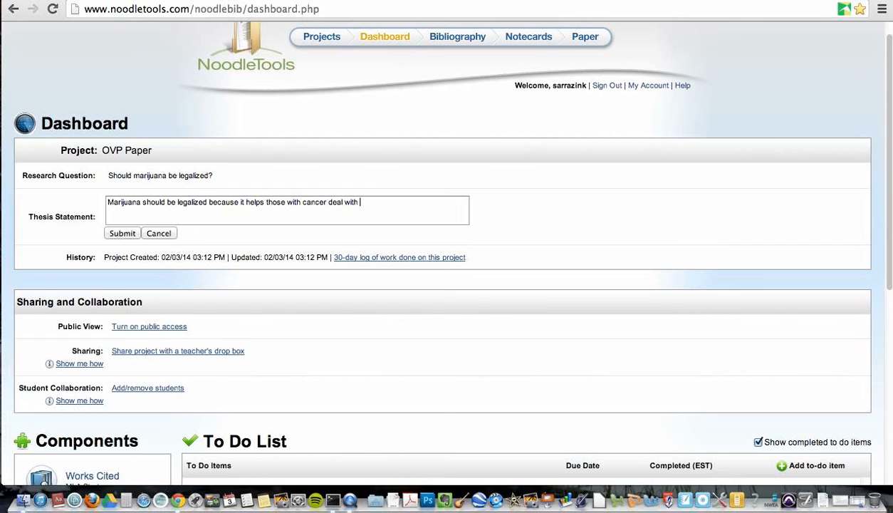
type("pain.")
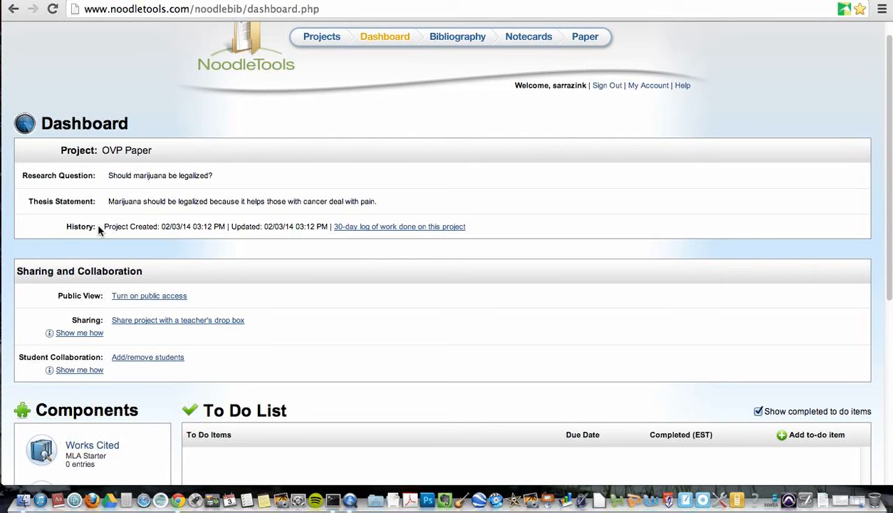
Add the to-do item "Notecards (20)" with due date 02/13/14 to the project's to-do list.
scroll(285, 289, "down", 5)
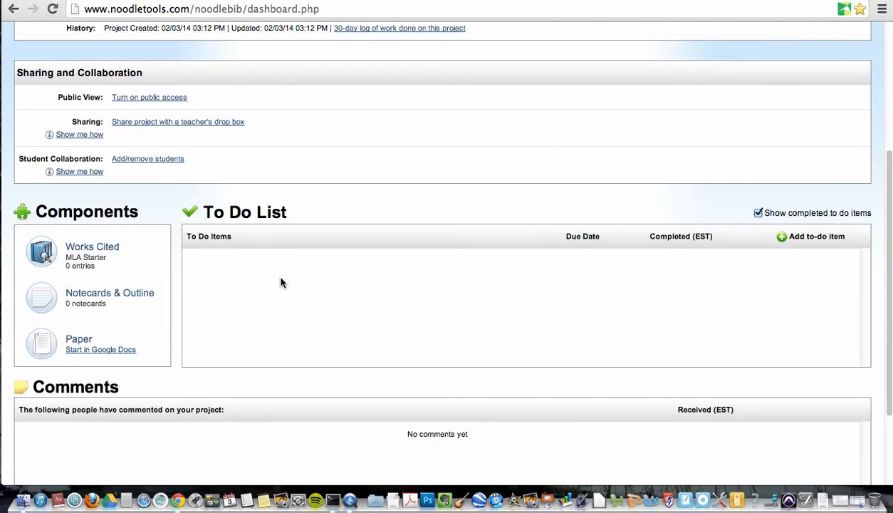
left_click(804, 241)
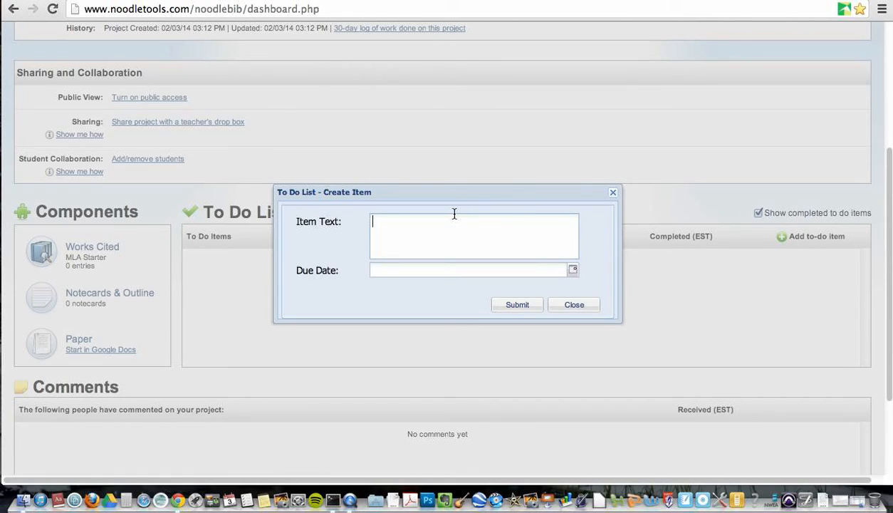
type("Notecards (20)")
left_click(520, 310)
left_click(450, 279)
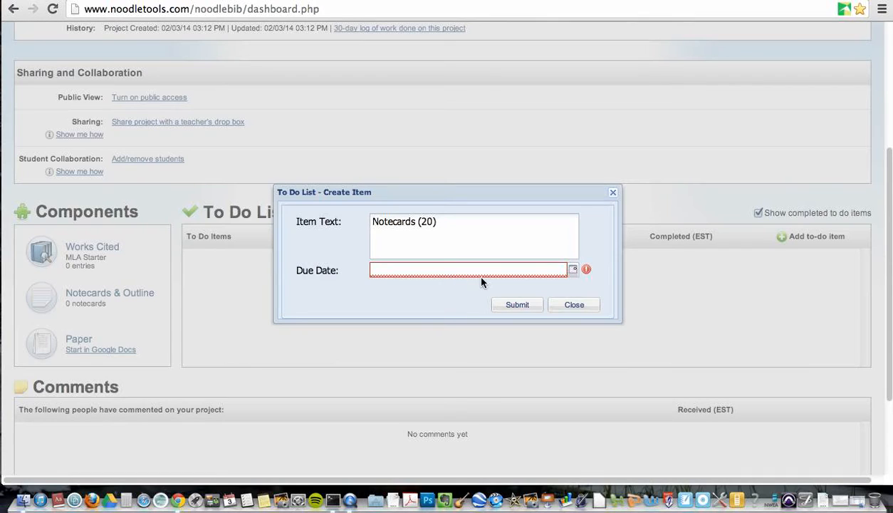
left_click(573, 270)
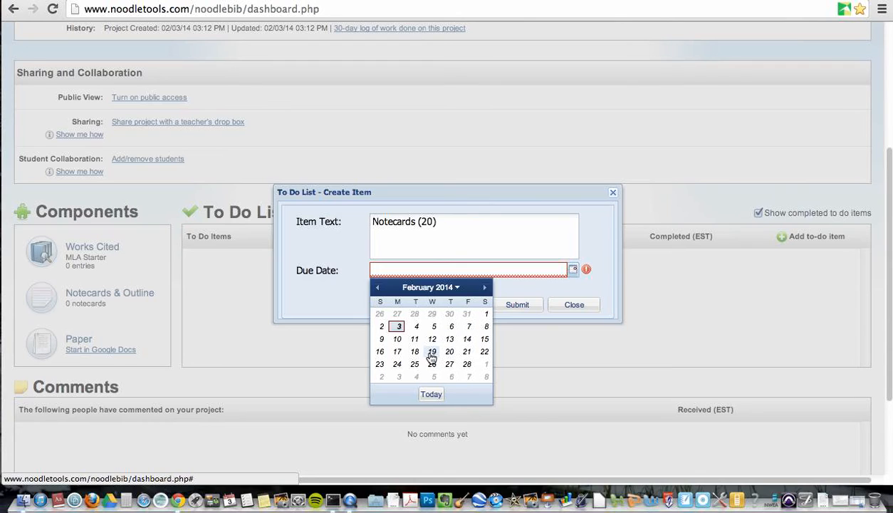
left_click(449, 339)
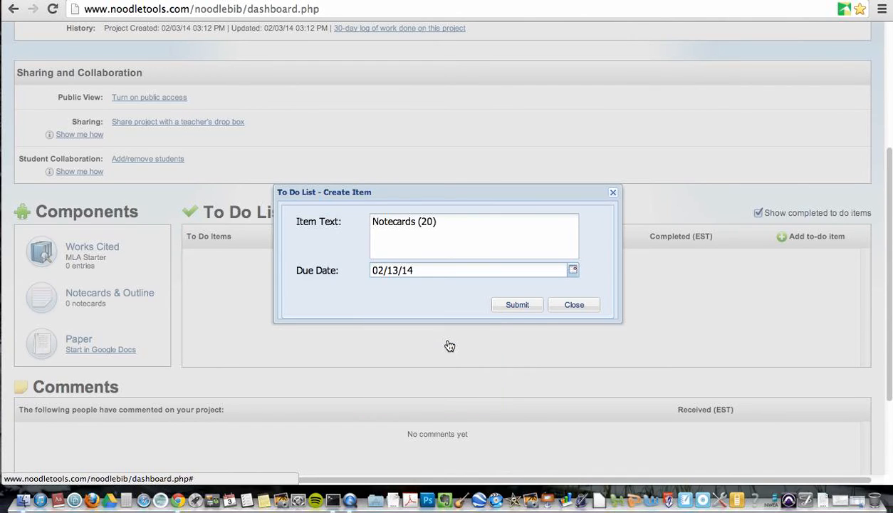
left_click(516, 308)
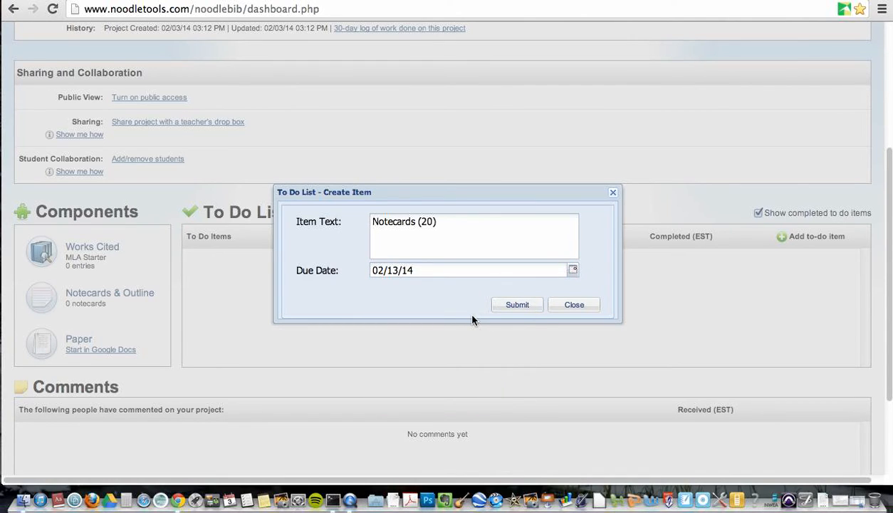
left_click(518, 307)
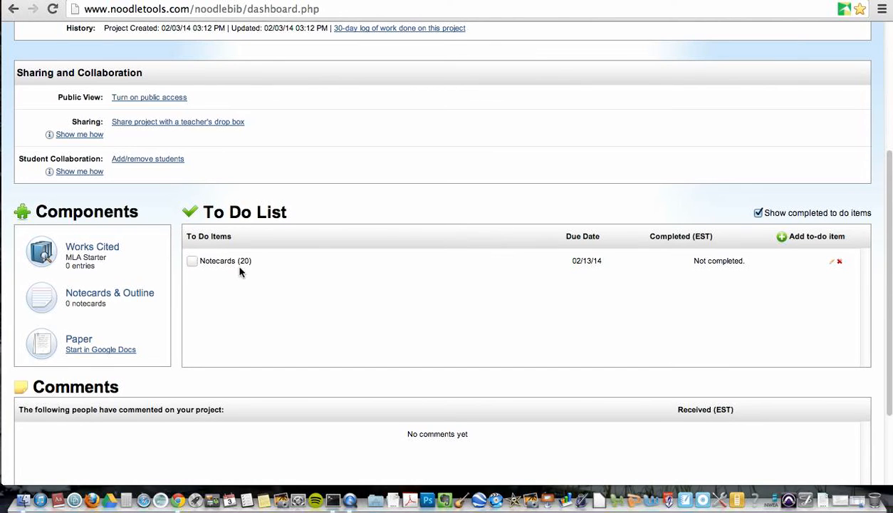
View the project's Works Cited page and return to the dashboard.
left_click(97, 301)
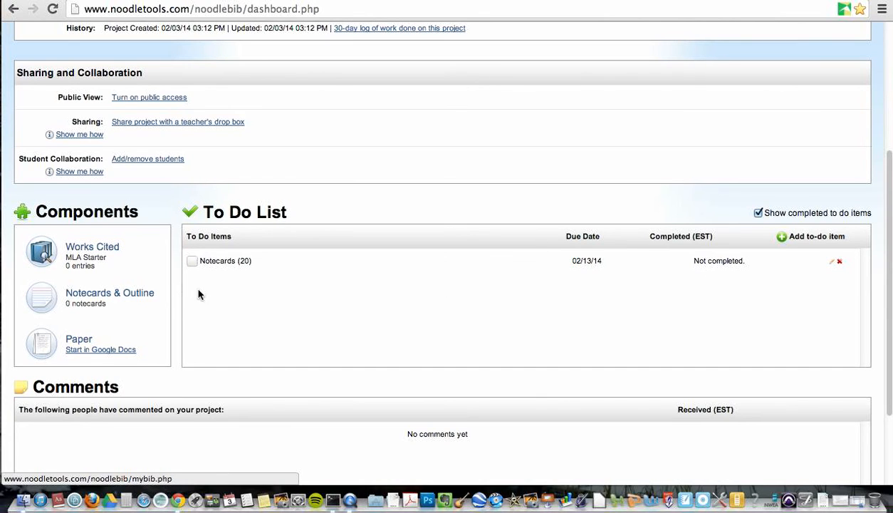
left_click(100, 259)
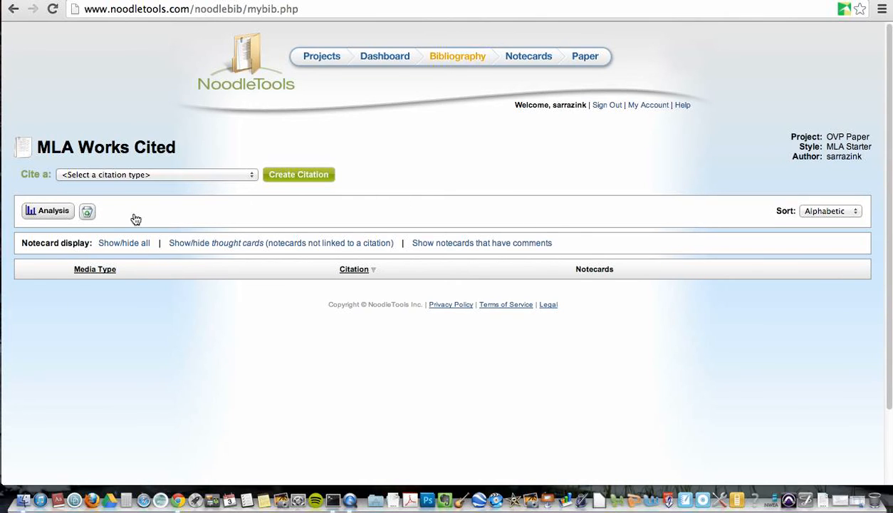
left_click(398, 64)
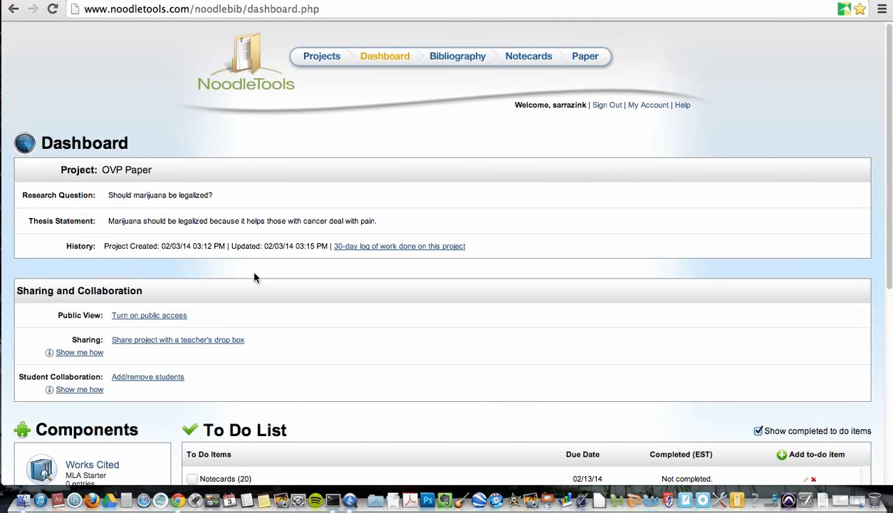
Add the to-do item "Rough Draft" with due date 02/13/14.
scroll(259, 269, "down", 5)
scroll(267, 212, "up", 2)
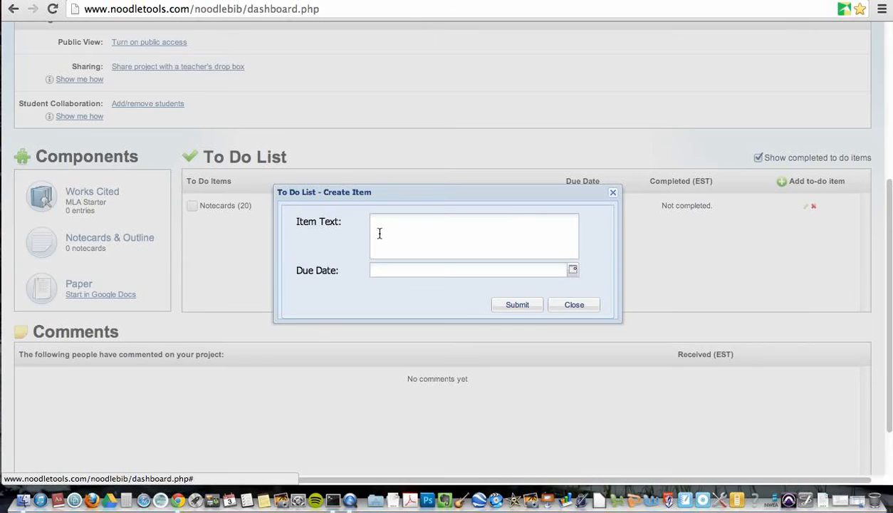
type("Rough Draft")
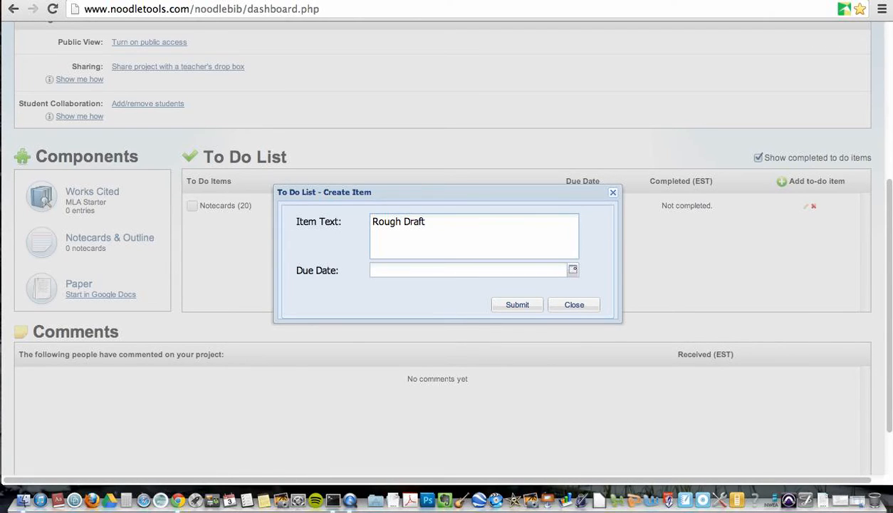
left_click(448, 270)
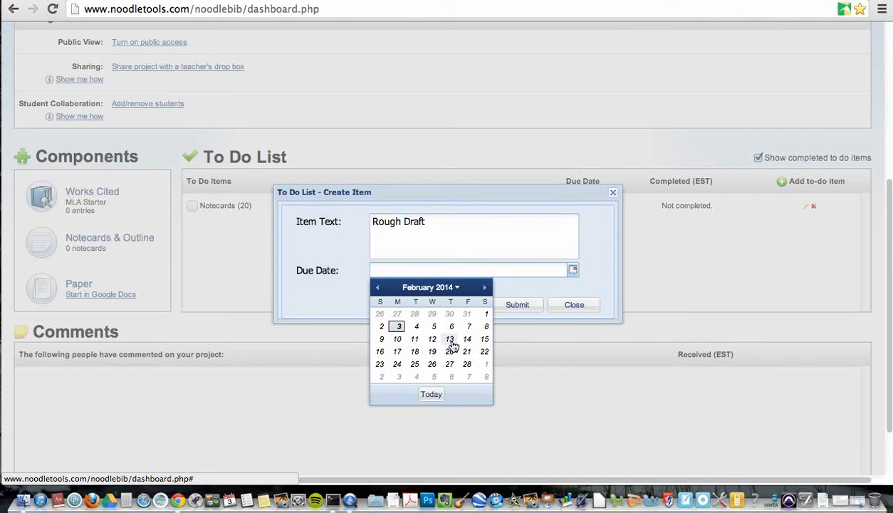
left_click(449, 339)
left_click(534, 305)
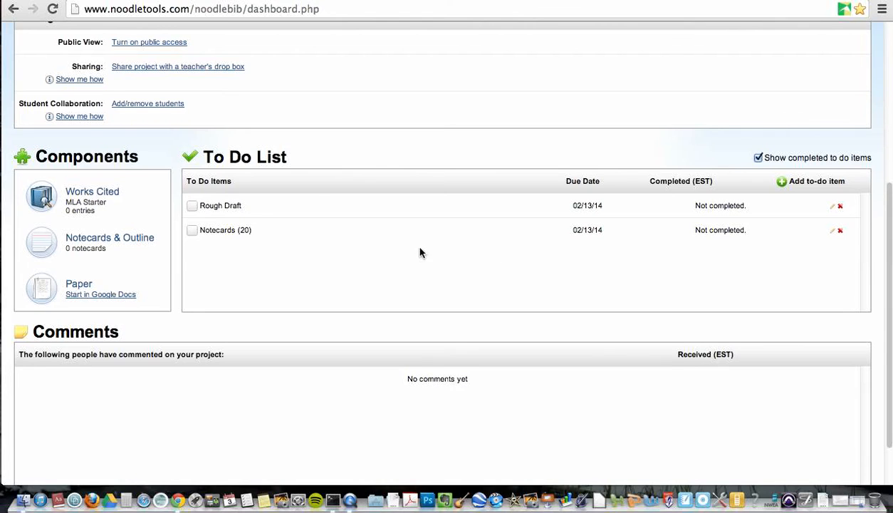
Add the to-do item "Outline" with due date 02/13/14.
left_click(800, 183)
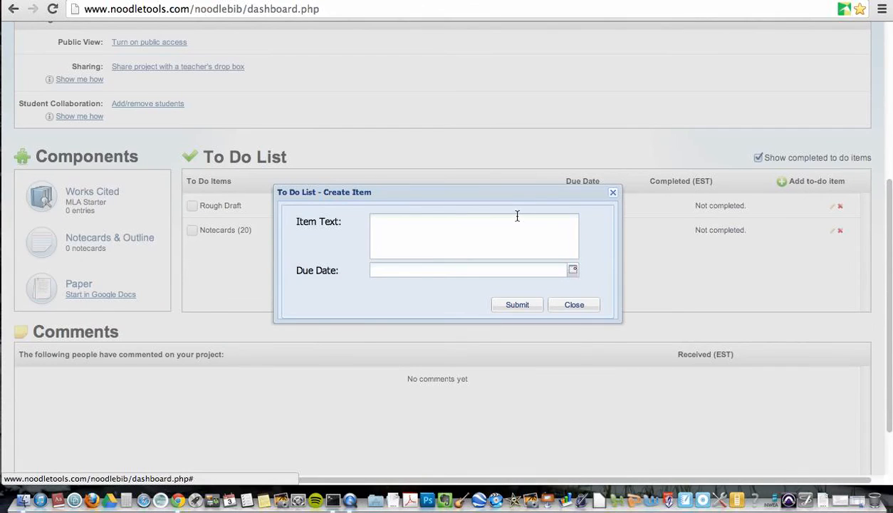
left_click(537, 237)
type("Outline")
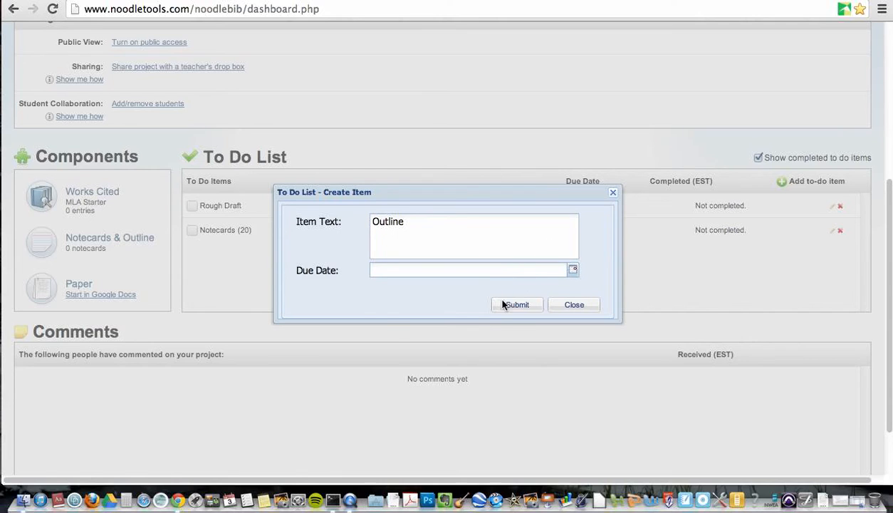
key("Tab")
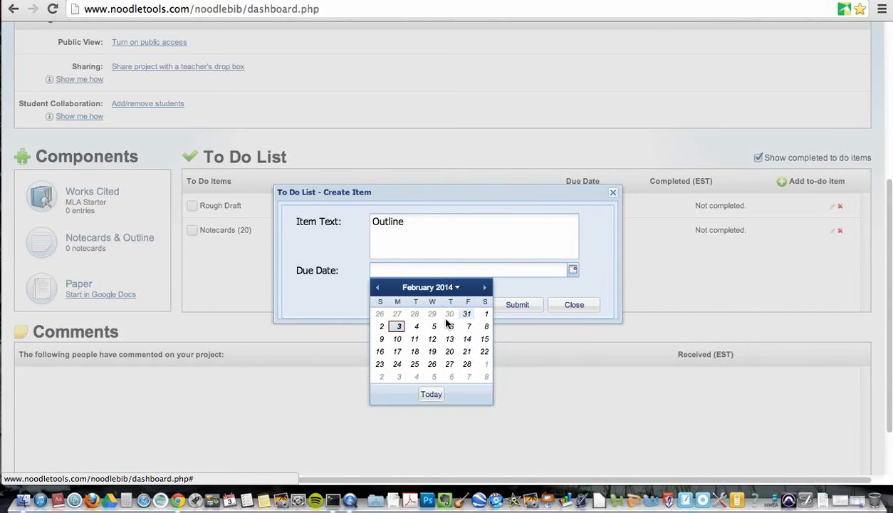
left_click(448, 340)
left_click(517, 304)
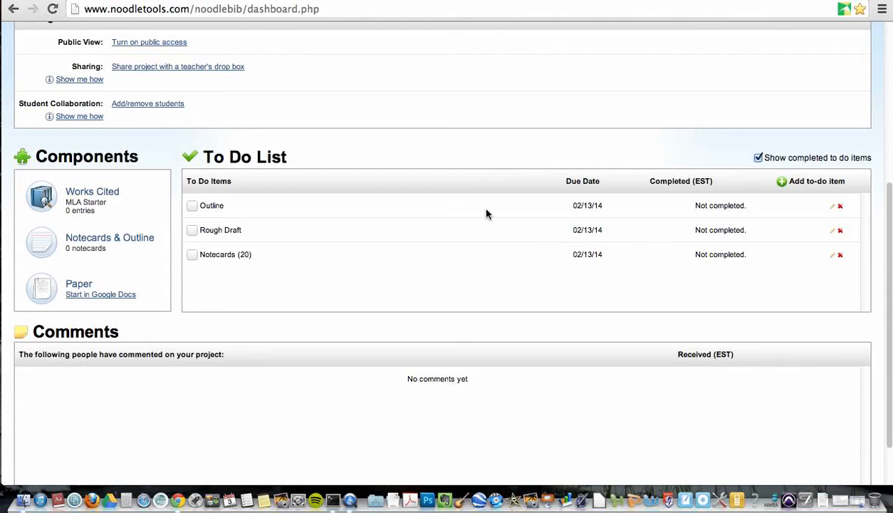
Start a new notecard in the project's notecards area and look over its quotation, source and URL fields.
scroll(486, 244, "down", 2)
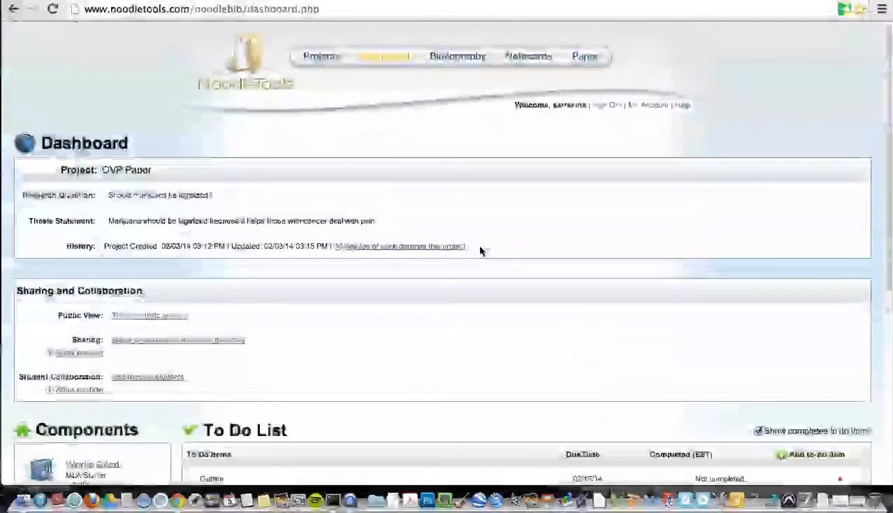
left_click(528, 60)
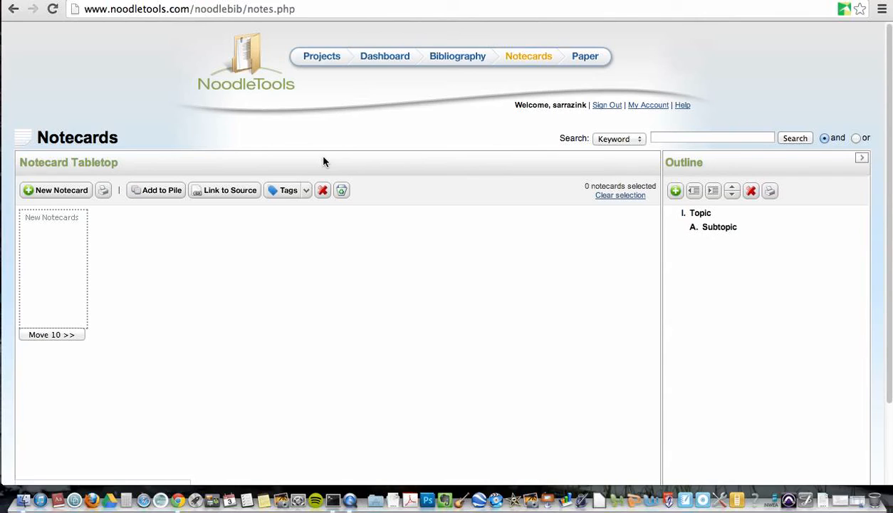
left_click(47, 196)
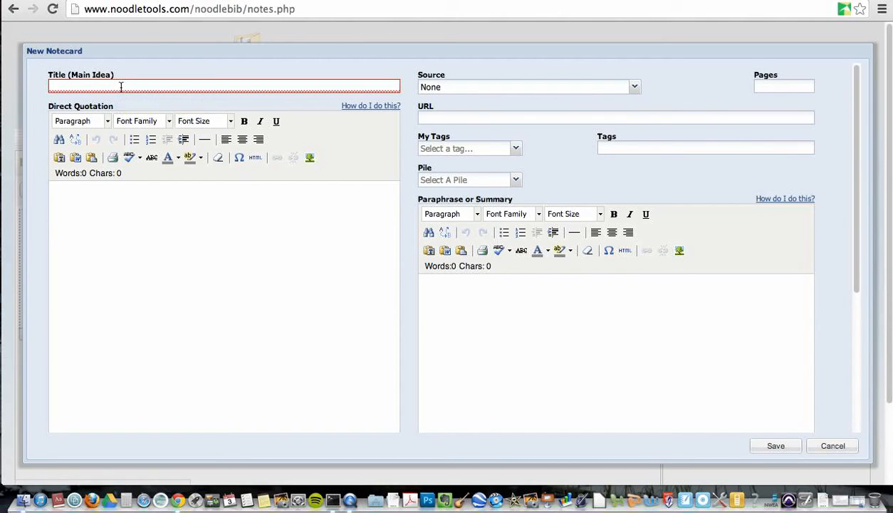
left_click(98, 217)
left_click(448, 87)
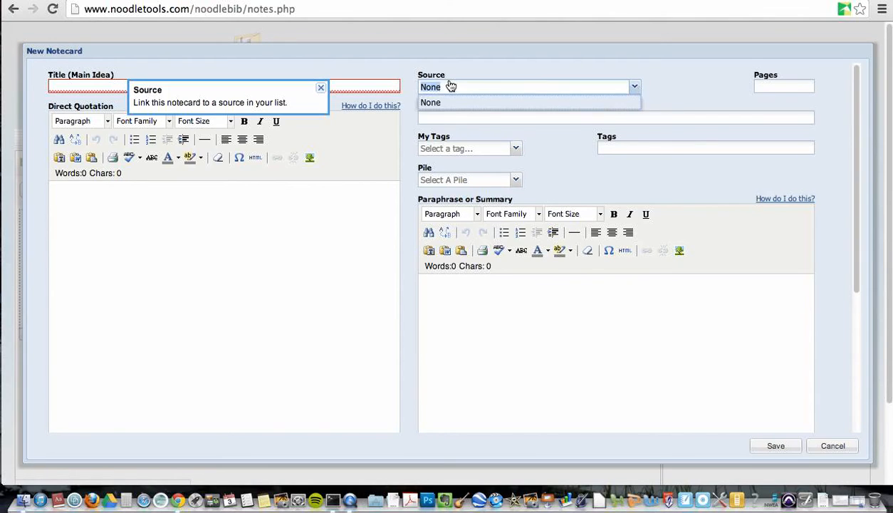
left_click(449, 87)
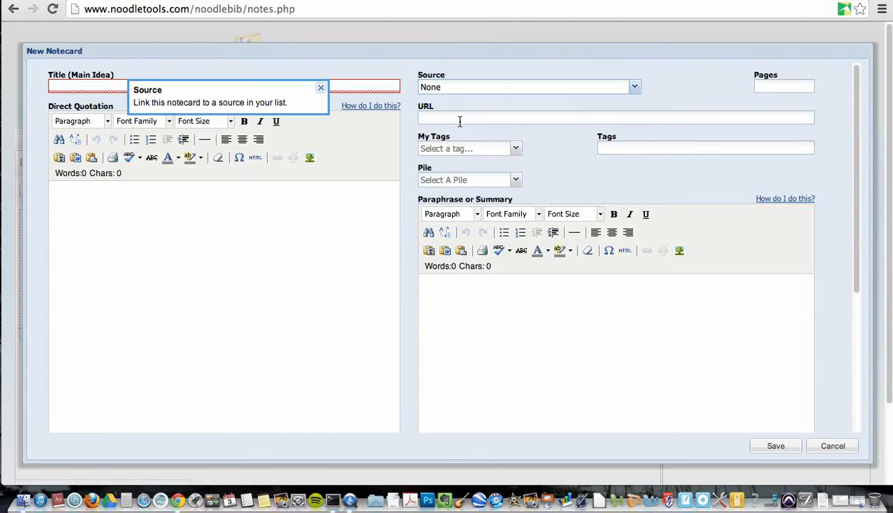
left_click(459, 120)
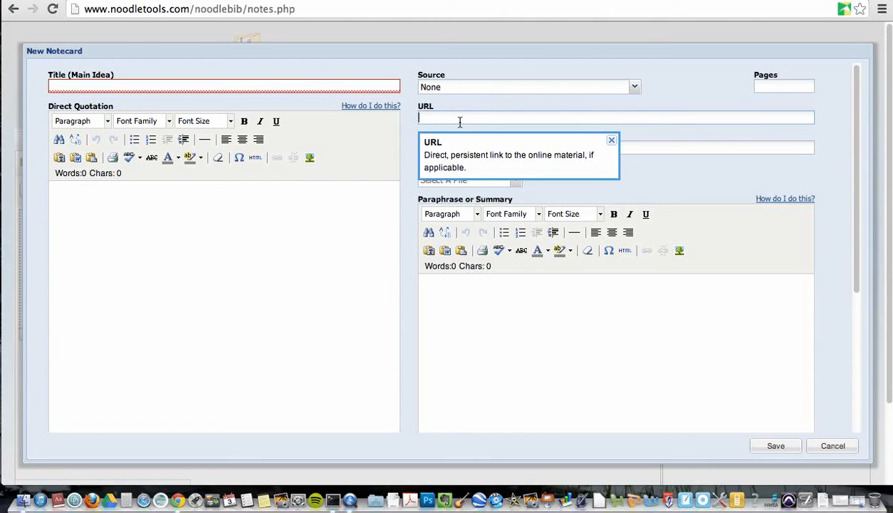
left_click(724, 67)
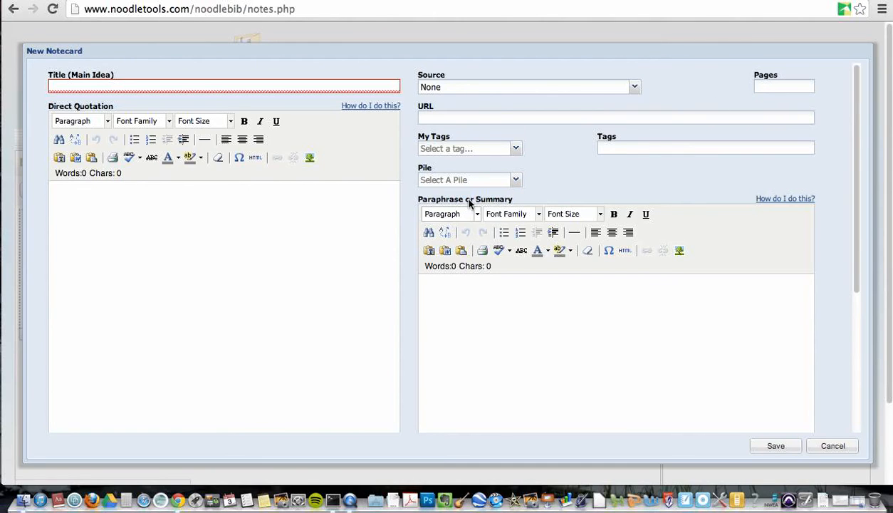
Enter "Clearly, this shows that marijuana is helpful in treating various forms of cancer." under My Ideas and try to save the notecard.
scroll(553, 365, "down", 2)
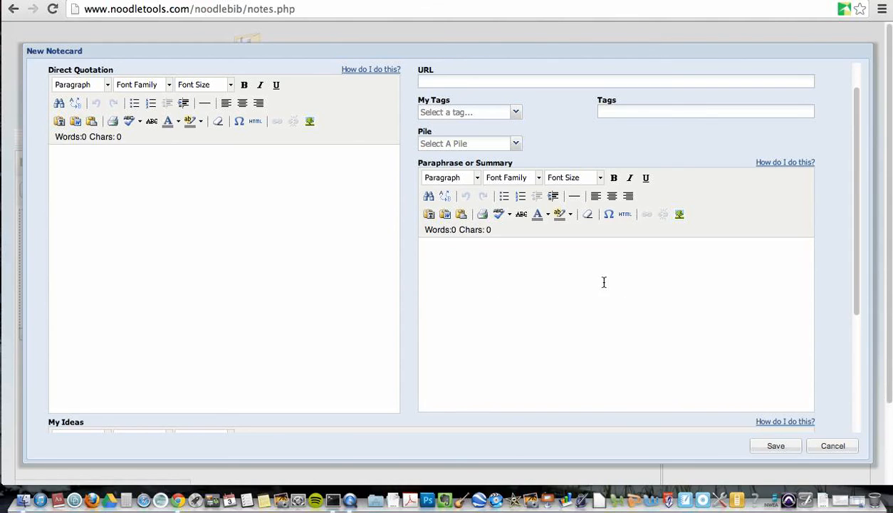
scroll(472, 313, "down", 6)
left_click(177, 315)
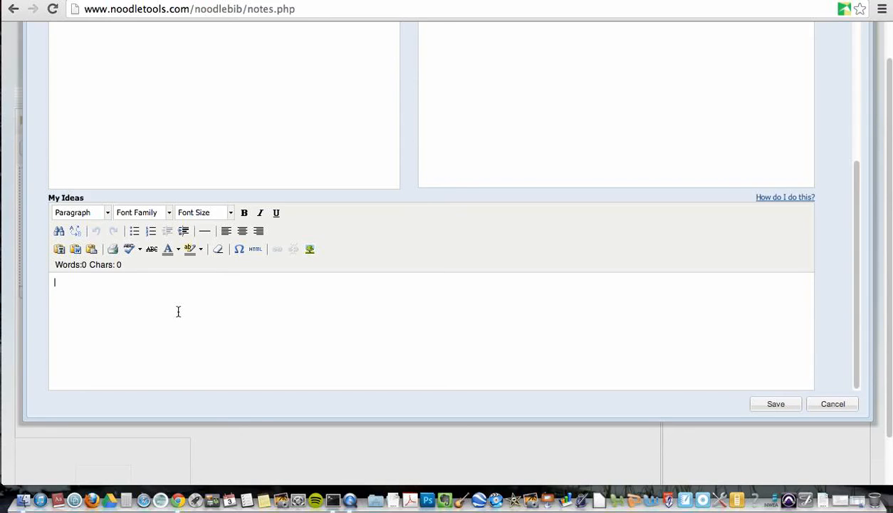
type("Clearly, this shows")
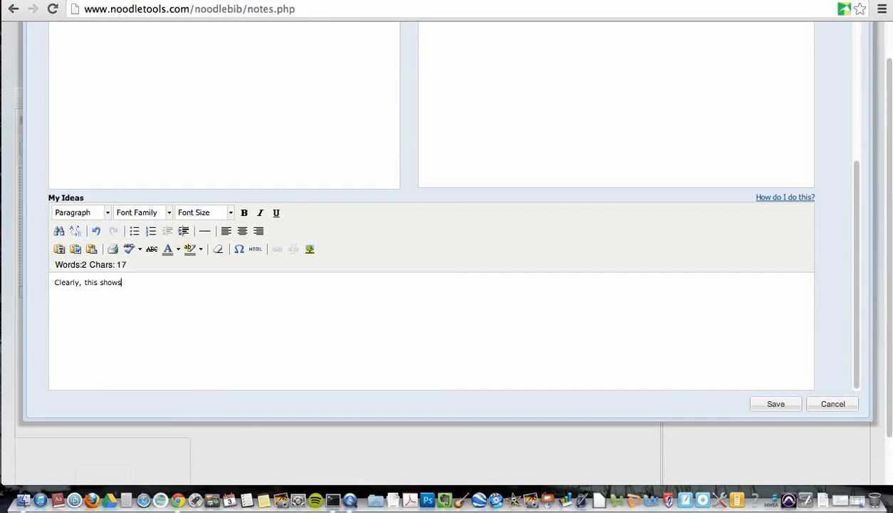
type(" that marijuana is he")
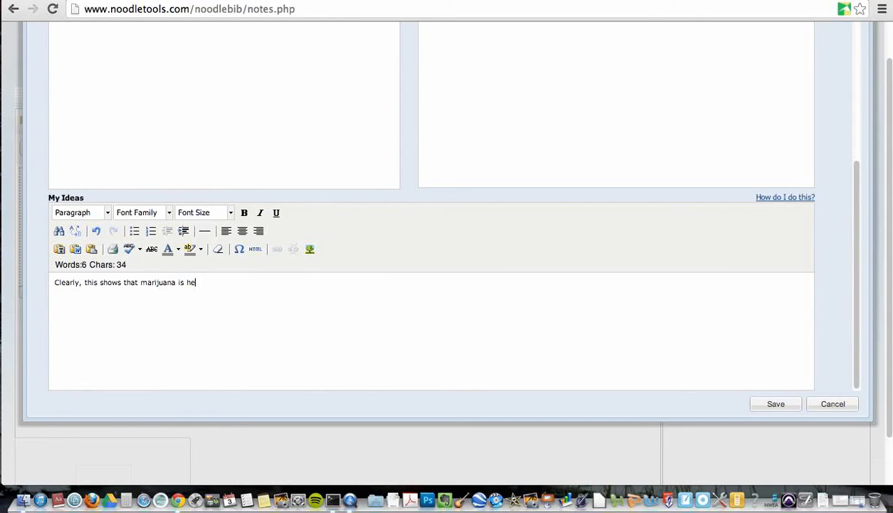
type("lpful in treating various ")
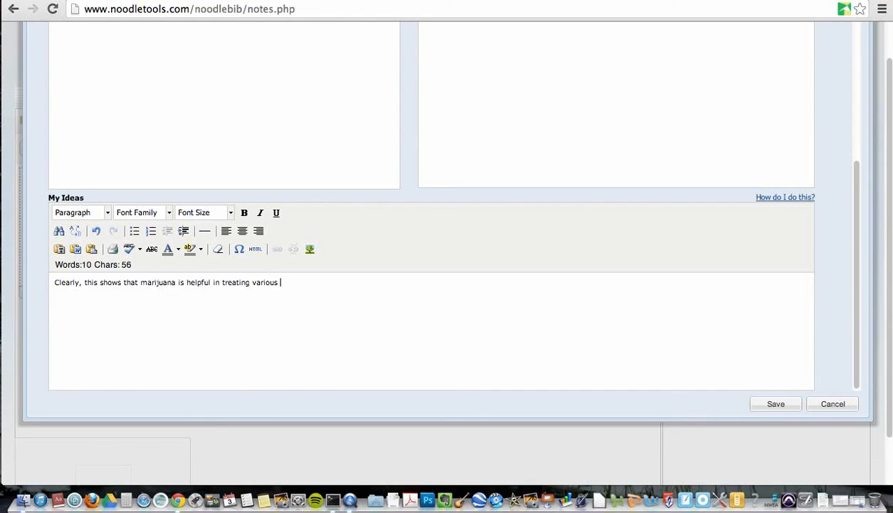
type("forms of cancer.")
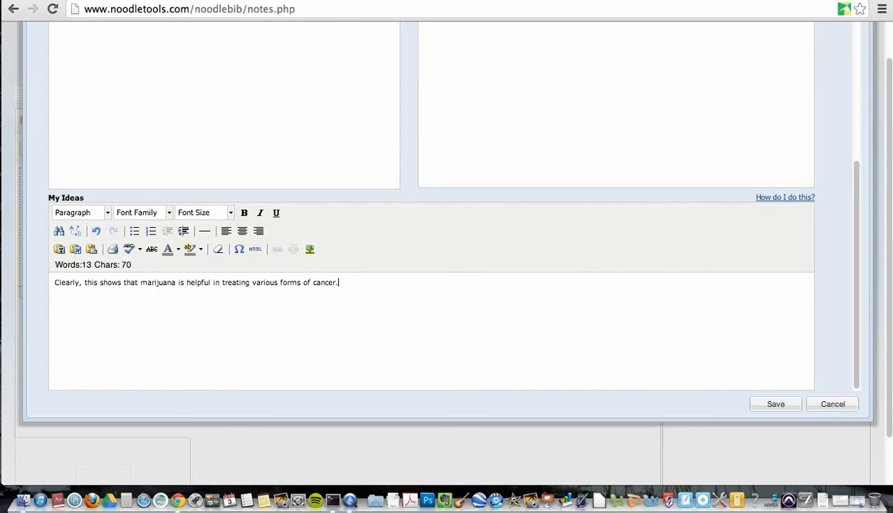
left_click(757, 403)
left_click(444, 276)
Title the notecard "Marijuana as Medicine" and save it without linking a bibliography source.
scroll(452, 304, "down", 2)
scroll(427, 303, "up", 5)
scroll(384, 292, "up", 3)
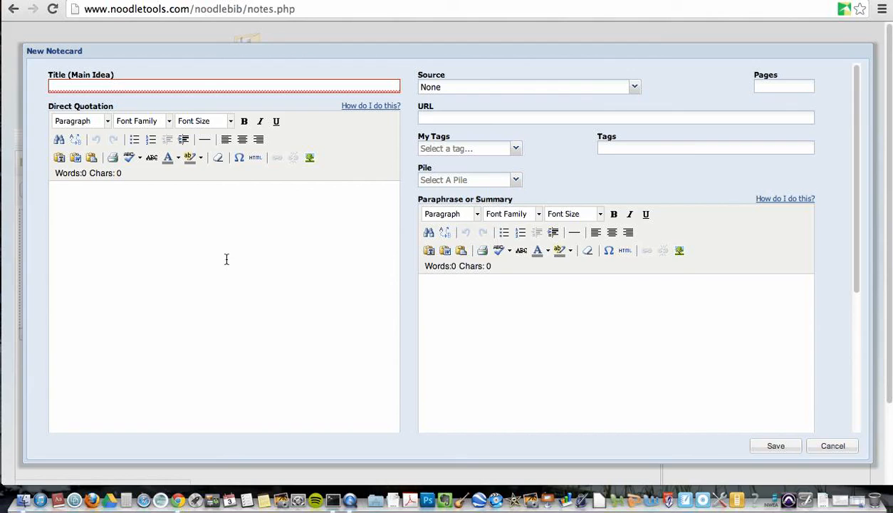
left_click(119, 84)
type("Mari")
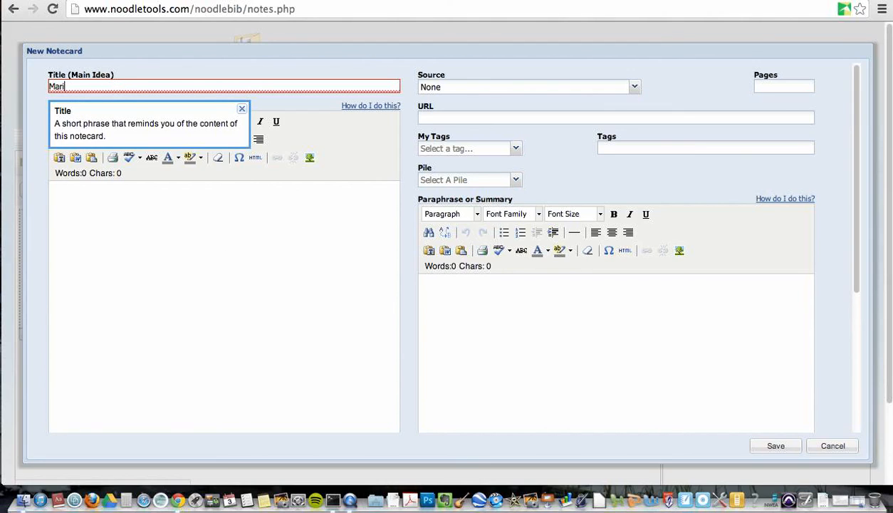
type("juana as Me")
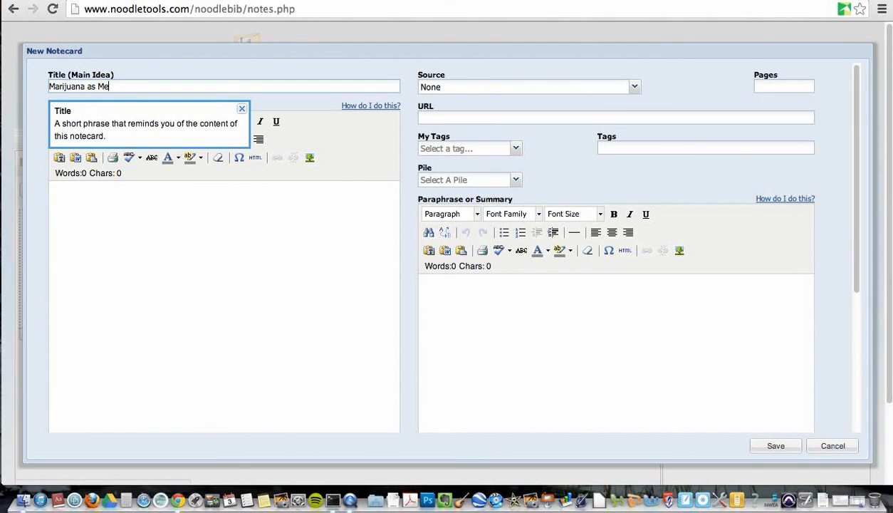
type("dicine")
left_click(240, 322)
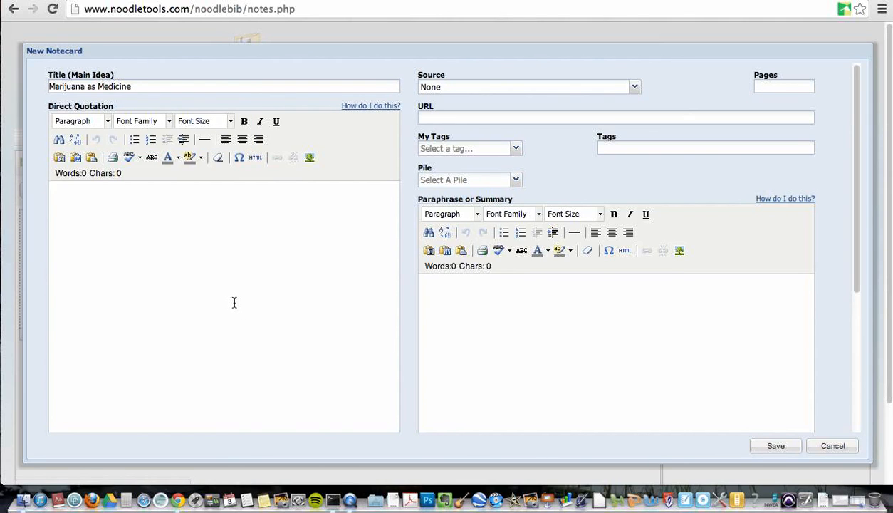
left_click(777, 443)
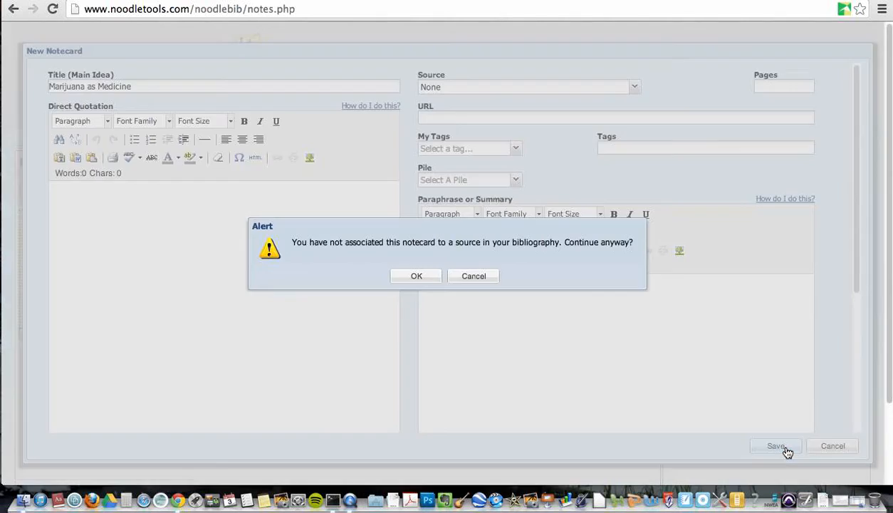
left_click(425, 279)
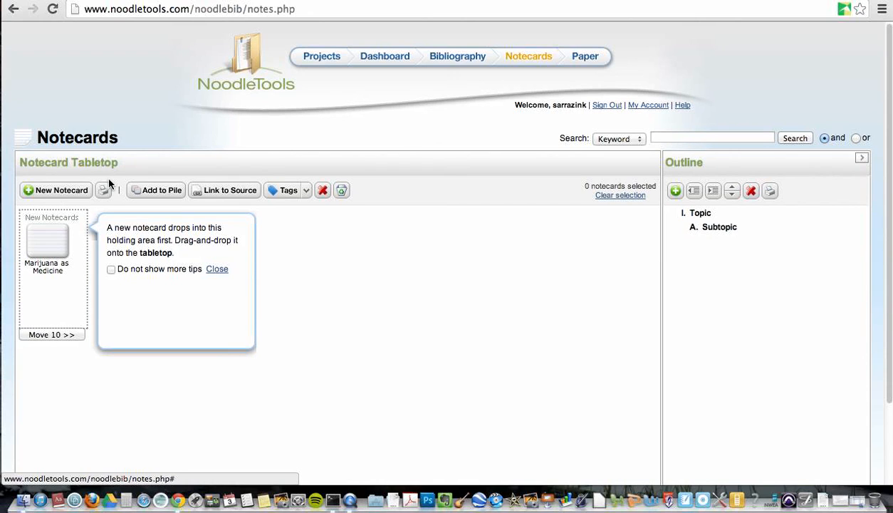
Move the "Marijuana as Medicine" notecard onto the tabletop and add it to Subtopic A in the outline.
left_click_drag(55, 244, 190, 235)
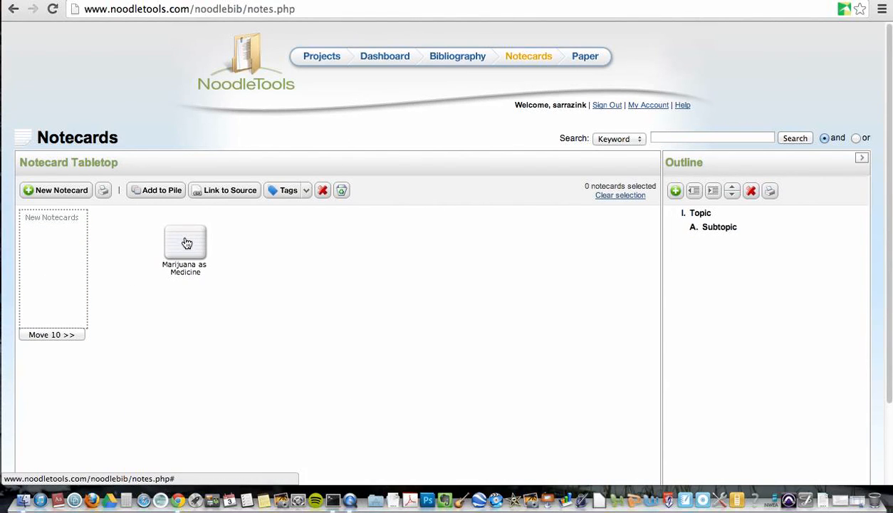
mouse_move(193, 251)
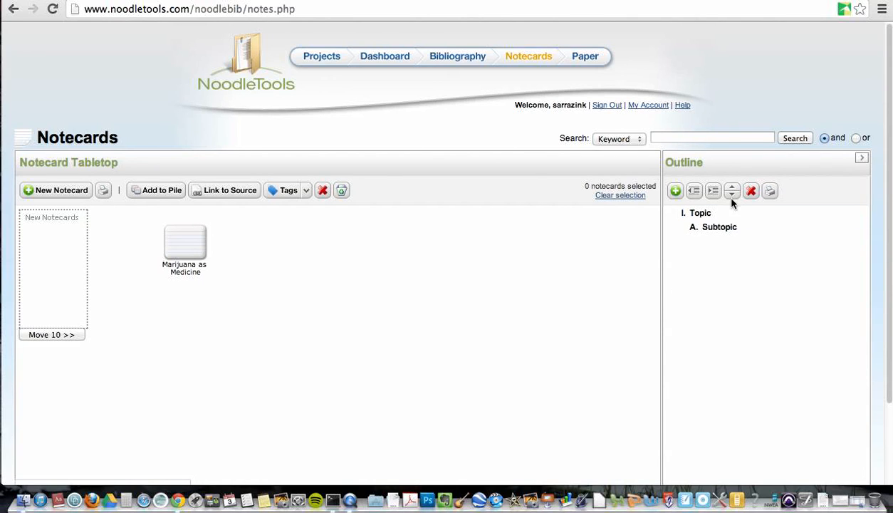
left_click_drag(193, 255, 715, 228)
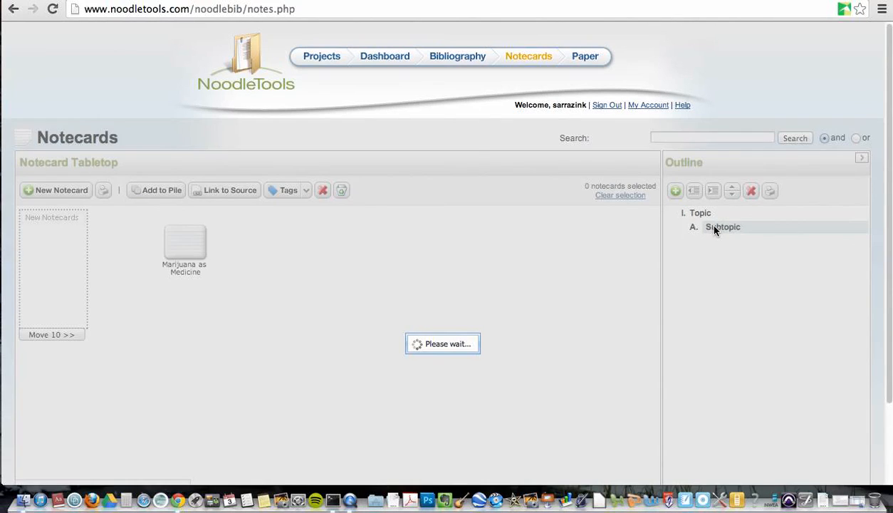